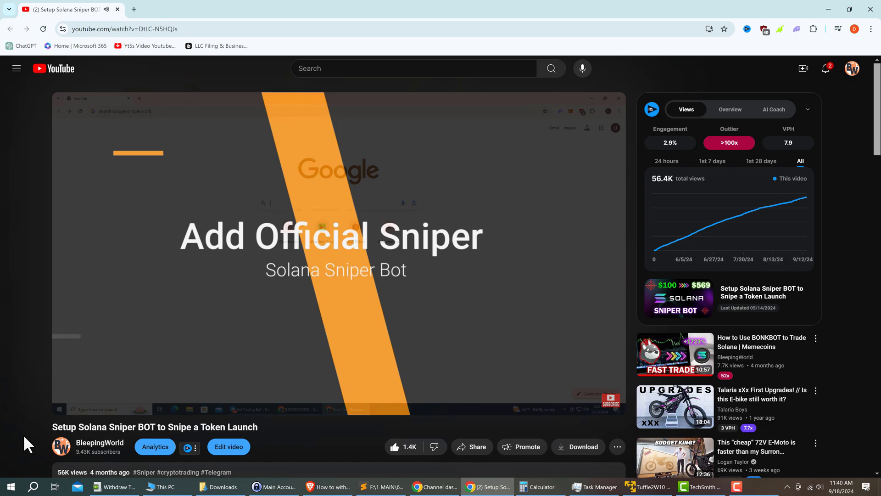
- Scroll down the 'Token Withdraw Options – Solana Trading Bot' YouTube tutorial page
{"action": "scroll", "coordinate": [23, 434], "scroll_direction": "down", "scroll_amount": 6}
{"action": "scroll", "coordinate": [340, 276], "scroll_direction": "down", "scroll_amount": 4}
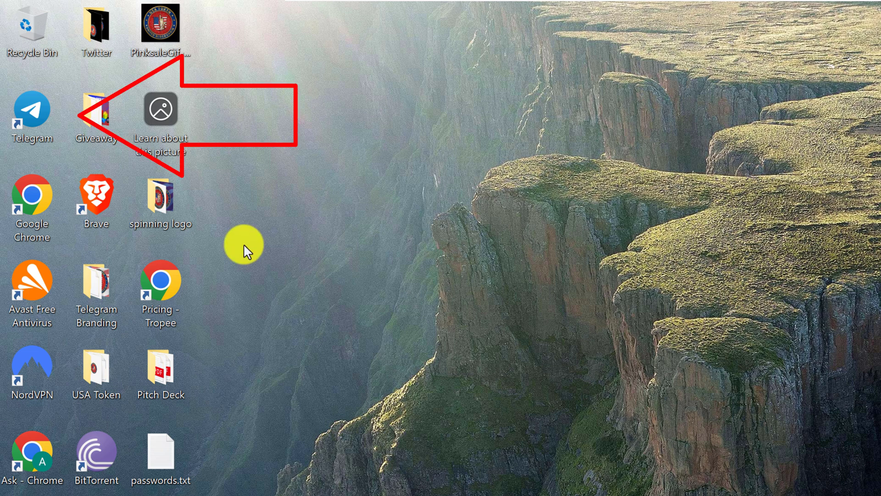
- Launch Telegram, search 'solana tr' and open the Sol Trading Bot chat
{"action": "left_click", "coordinate": [35, 115]}
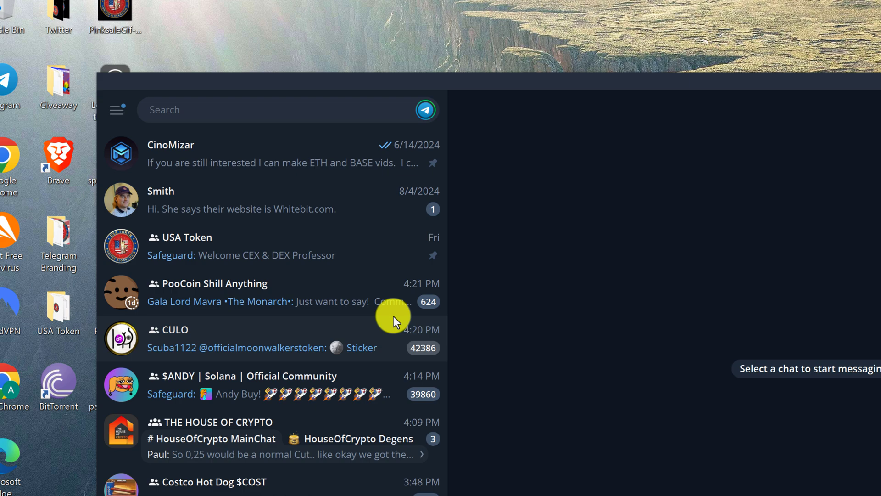
{"action": "scroll", "coordinate": [137, 233], "scroll_direction": "down", "scroll_amount": 2}
{"action": "scroll", "coordinate": [137, 233], "scroll_direction": "down", "scroll_amount": 4}
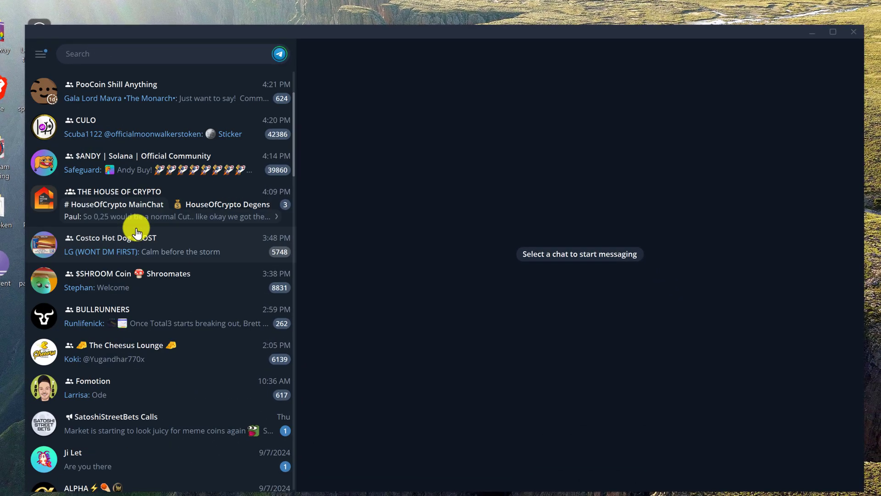
{"action": "scroll", "coordinate": [136, 230], "scroll_direction": "down", "scroll_amount": 1}
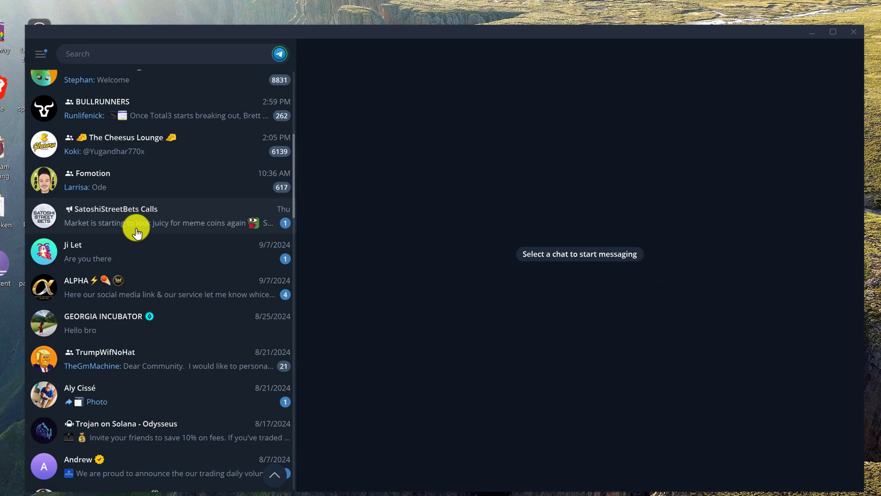
{"action": "type", "text": "solana tr"}
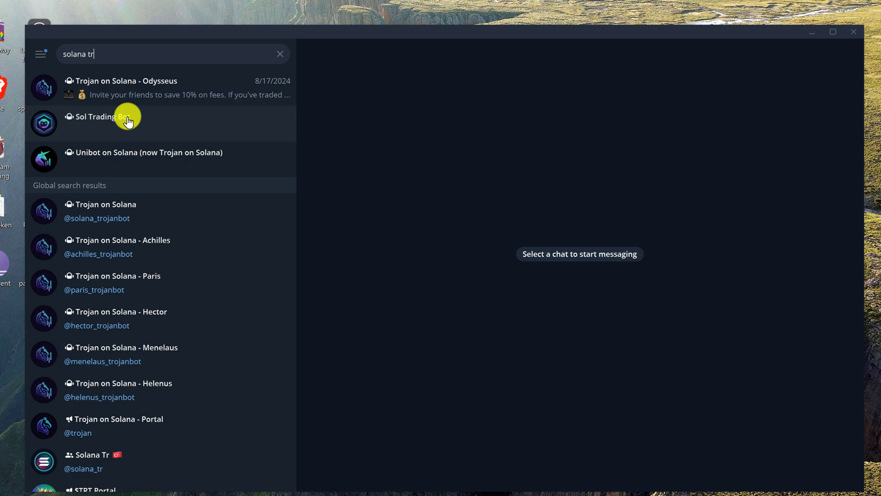
{"action": "left_click", "coordinate": [127, 120]}
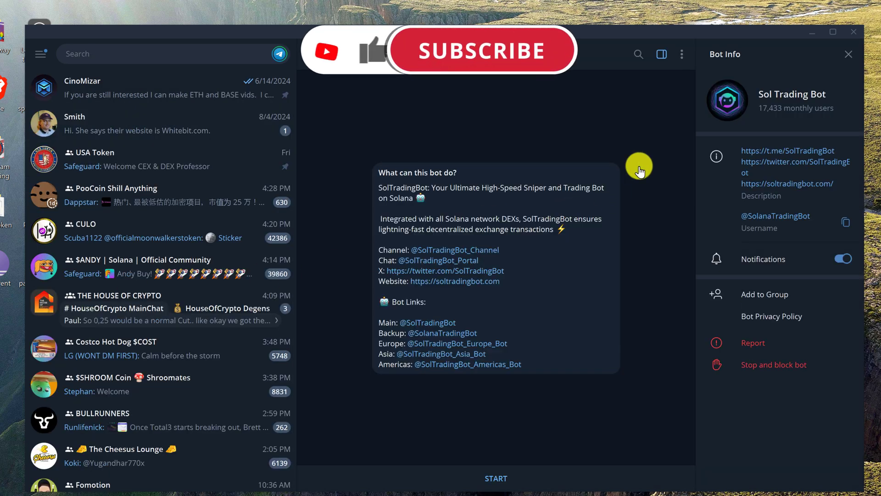
- Cancel clearing the chat history, then START the bot to get its main menu and SOL price
{"action": "left_click", "coordinate": [683, 58]}
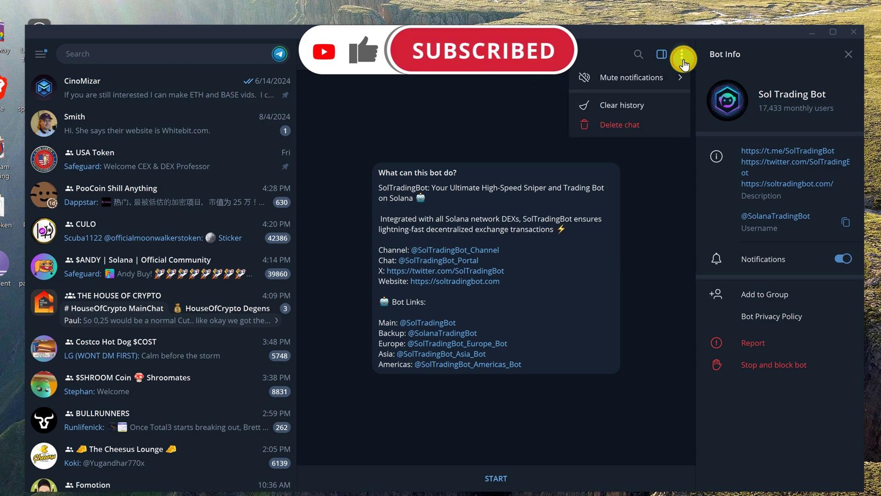
{"action": "left_click", "coordinate": [634, 105]}
{"action": "left_click", "coordinate": [508, 314]}
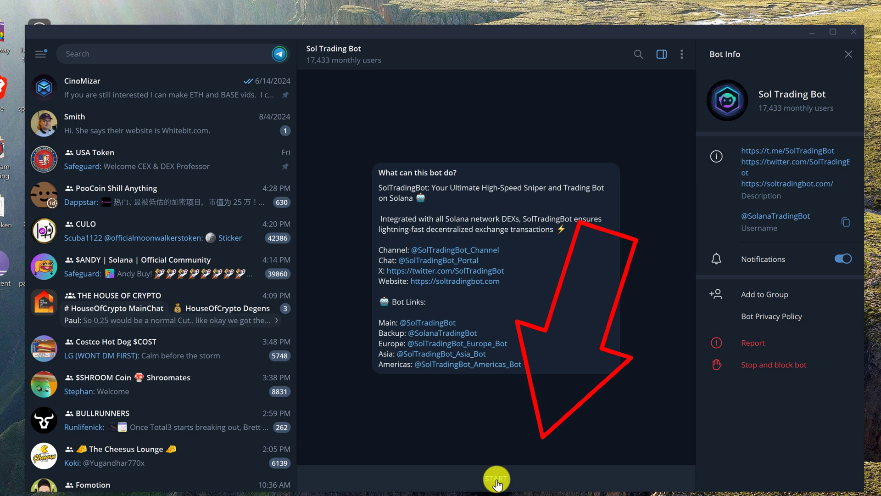
{"action": "left_click", "coordinate": [497, 481]}
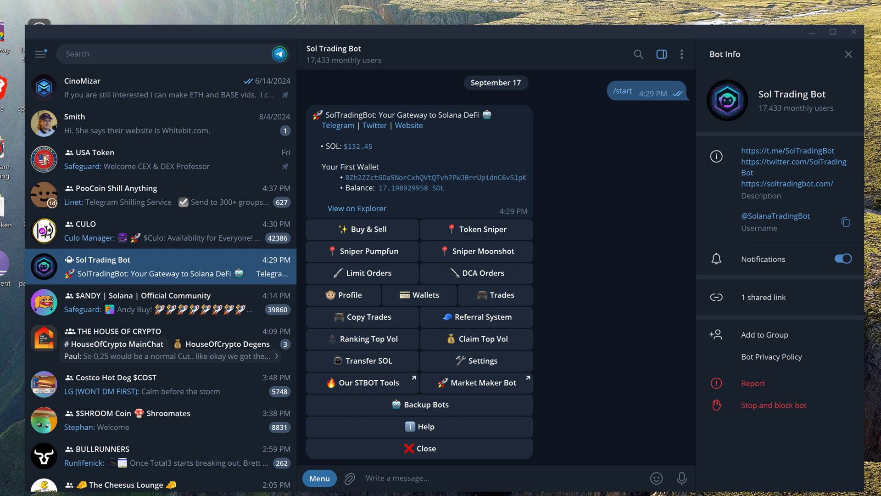
- From the bot's Wallets list, choose wallet 2 and start a Transfer SOL
{"action": "left_click", "coordinate": [419, 298]}
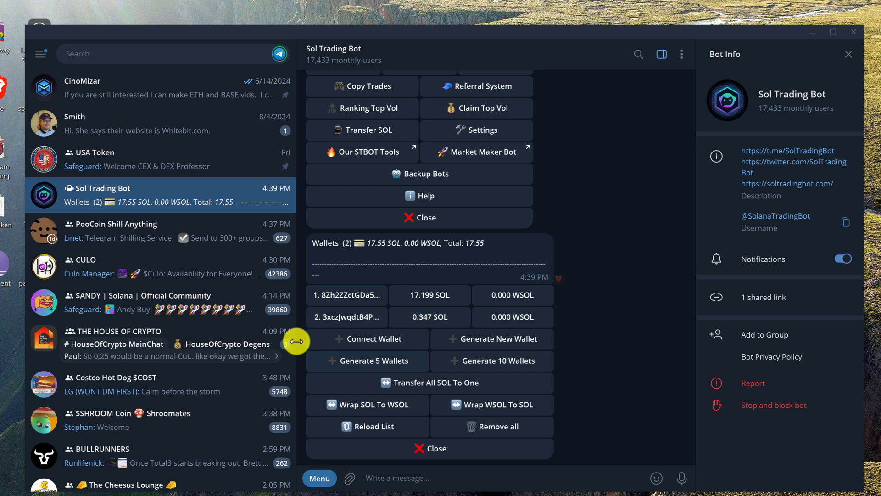
{"action": "left_click", "coordinate": [369, 318]}
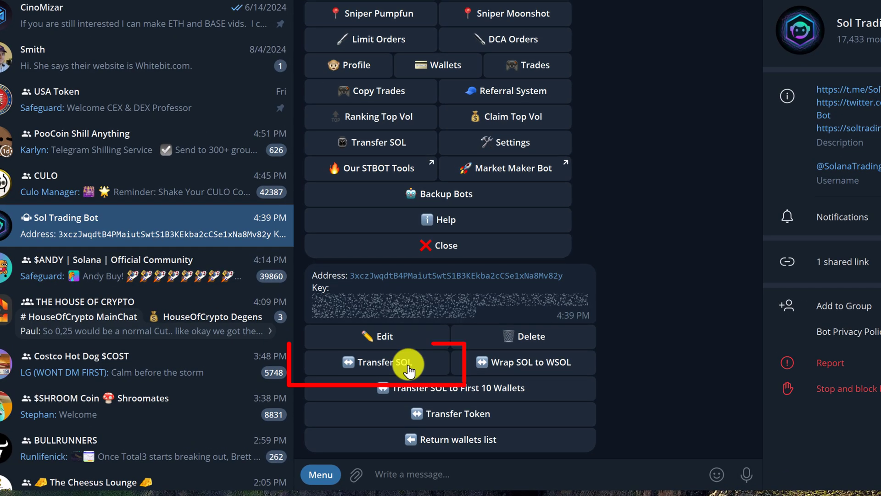
{"action": "left_click", "coordinate": [422, 370]}
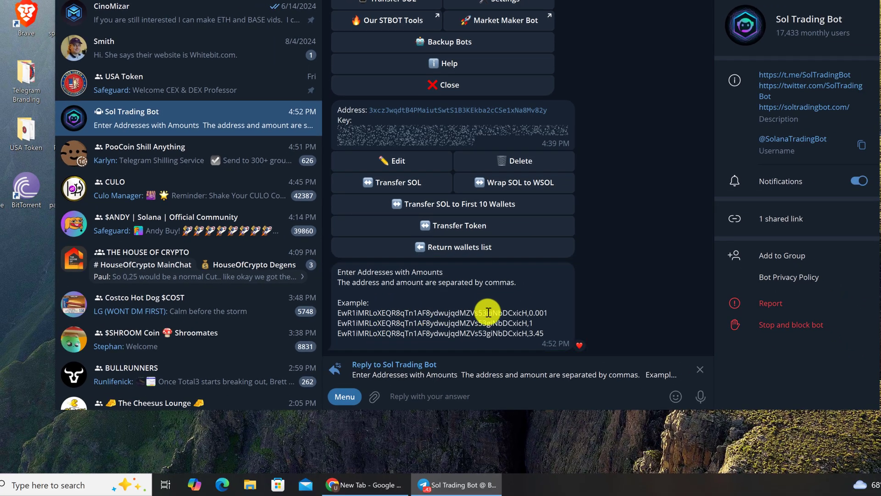
- Open the Phantom extension in Chrome and copy Account 1's Solana address
{"action": "left_click", "coordinate": [355, 485]}
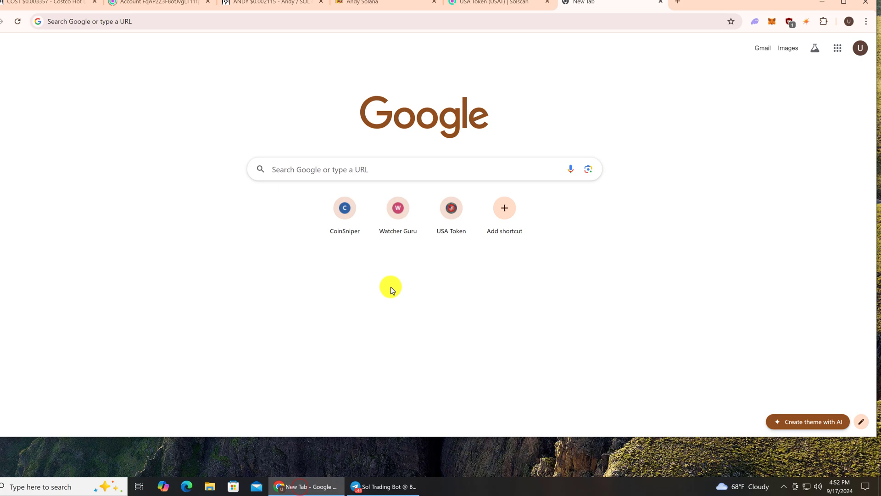
{"action": "left_click", "coordinate": [753, 23]}
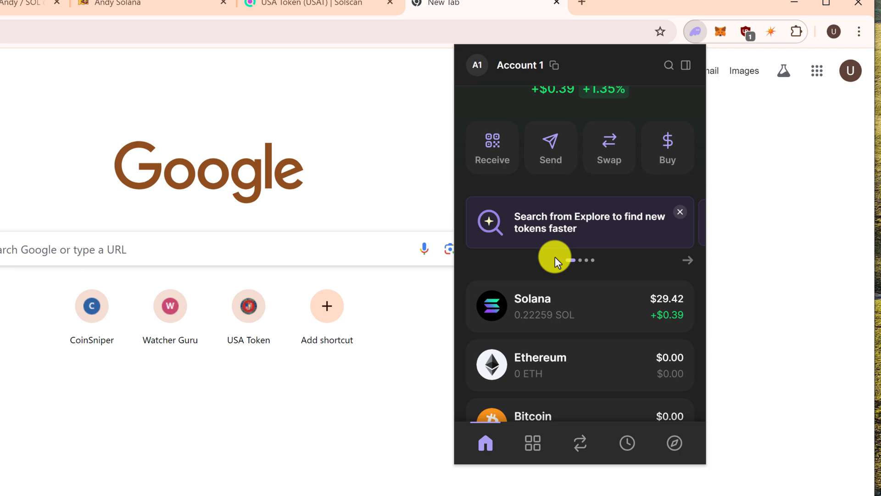
{"action": "mouse_move", "coordinate": [556, 66]}
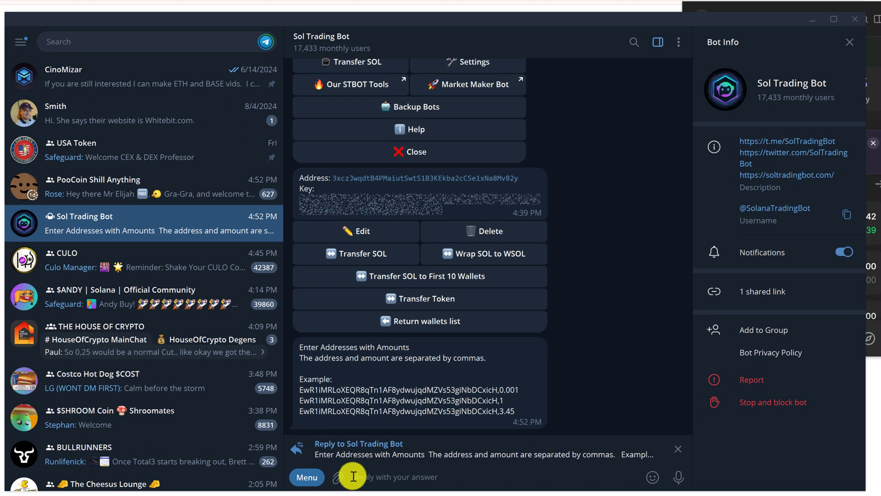
- Send the bot the pasted Phantom address followed by a 0.1 SOL amount
{"action": "type", "text": "B5sscNNSKsBqBff3mMfZLeUasejBcxPajDPmWYmsVctr"}
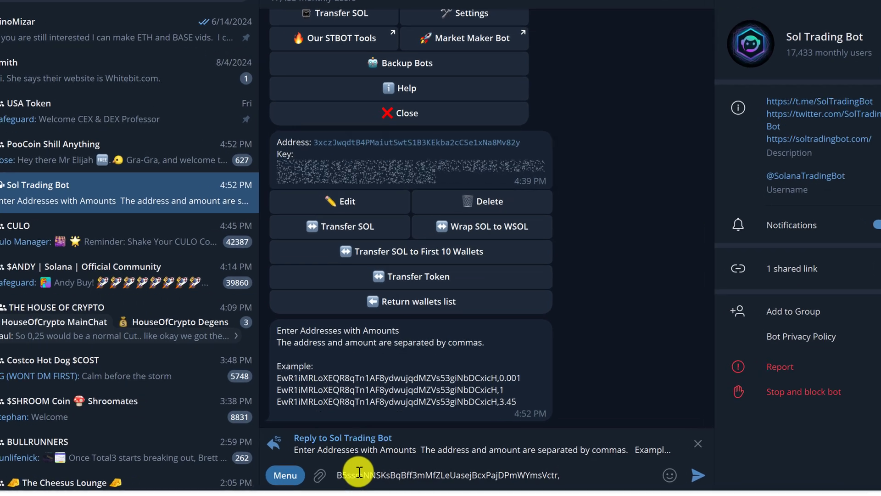
{"action": "type", "text": ",0.1"}
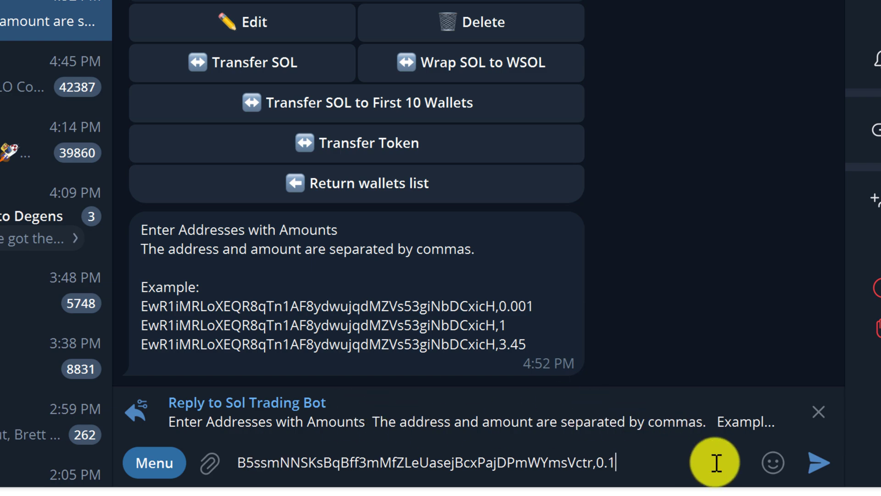
{"action": "mouse_move", "coordinate": [786, 469]}
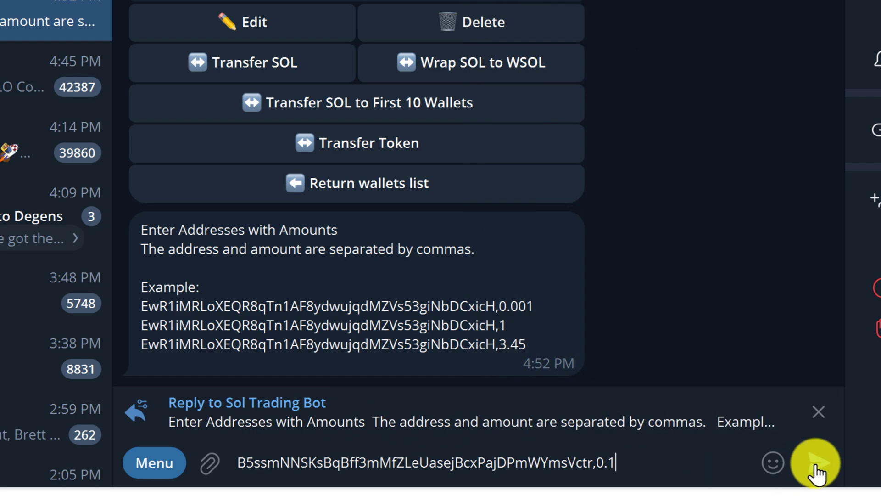
{"action": "left_click", "coordinate": [816, 464]}
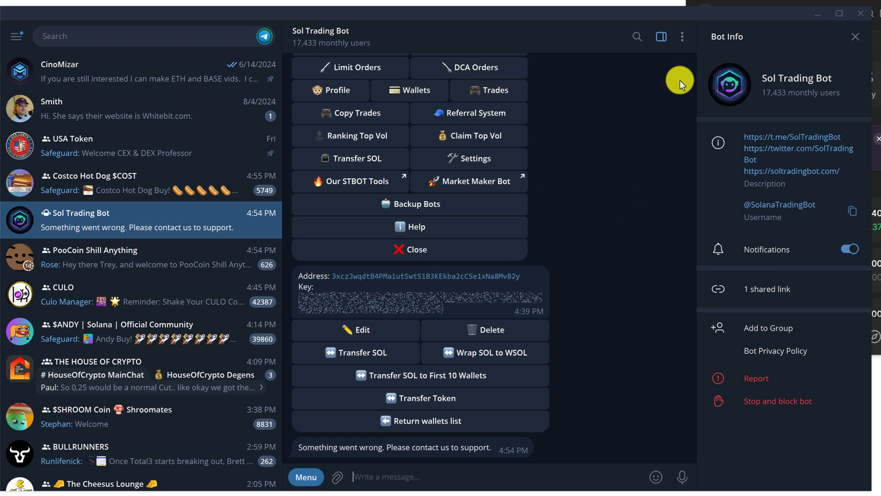
- Delete the chat history and send /start to restart the bot
{"action": "left_click", "coordinate": [682, 37]}
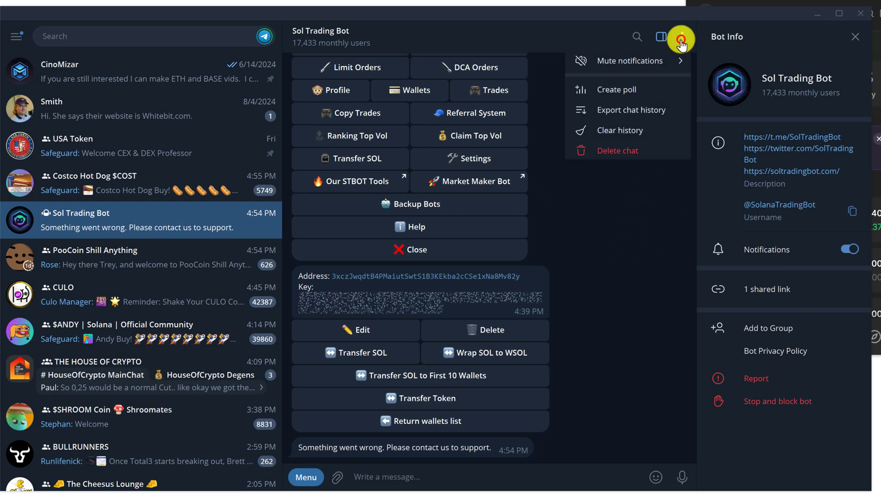
{"action": "left_click", "coordinate": [633, 131]}
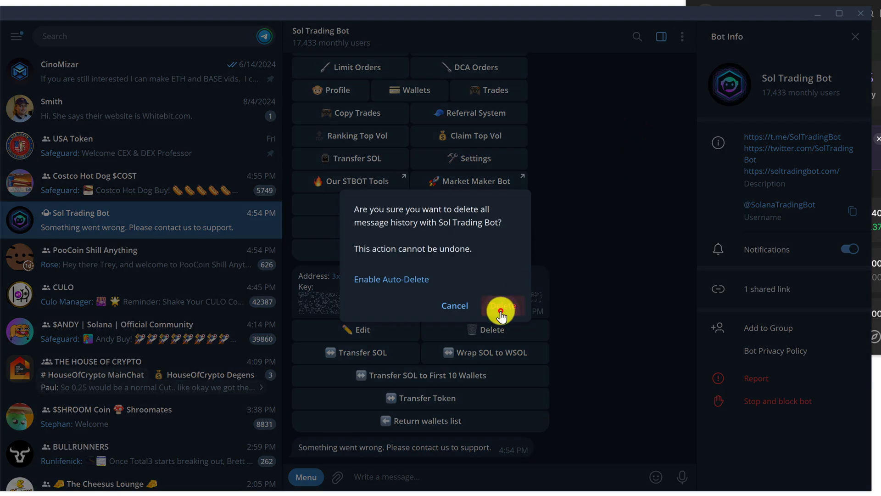
{"action": "left_click", "coordinate": [501, 307]}
{"action": "type", "text": "/s"}
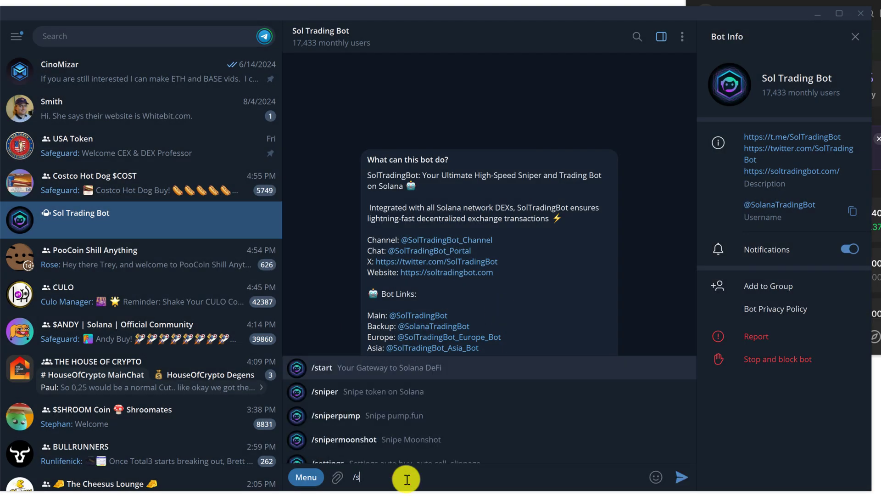
{"action": "type", "text": "tart"}
{"action": "key", "text": "Return"}
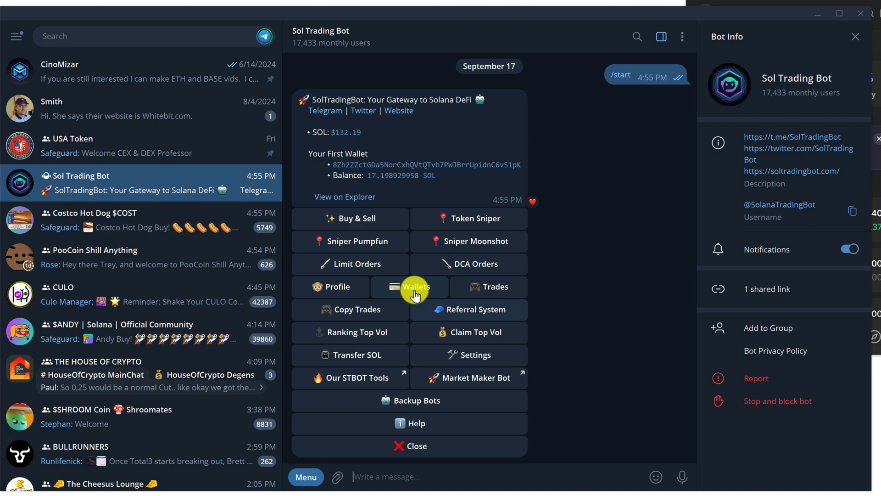
- Resend 0.1 SOL from wallet 2 to the Phantom address and check Phantom's balance
{"action": "left_click", "coordinate": [413, 288]}
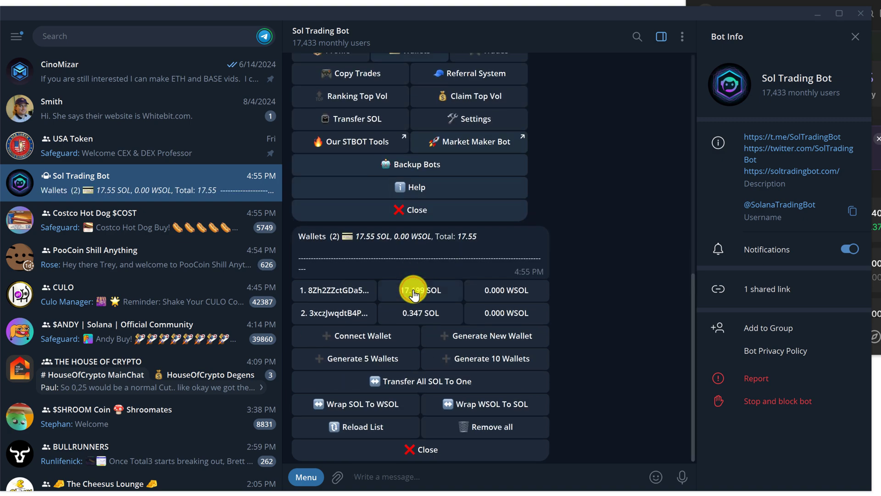
{"action": "left_click", "coordinate": [357, 311]}
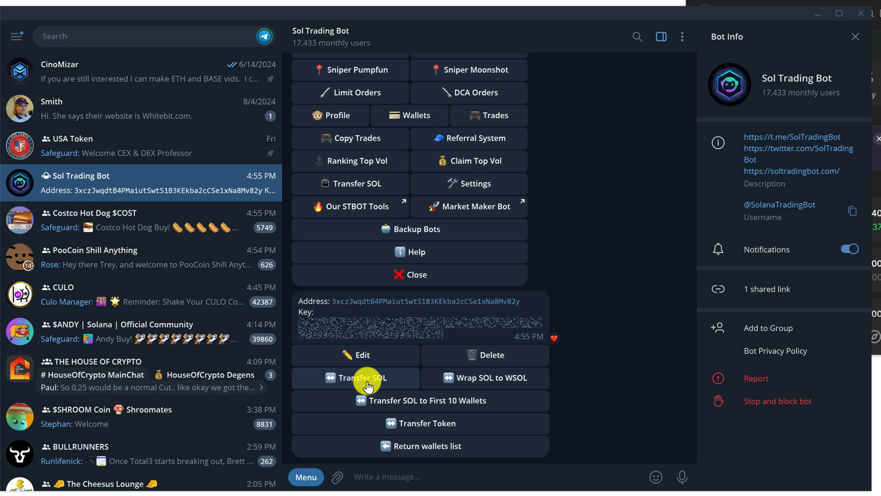
{"action": "left_click", "coordinate": [367, 382]}
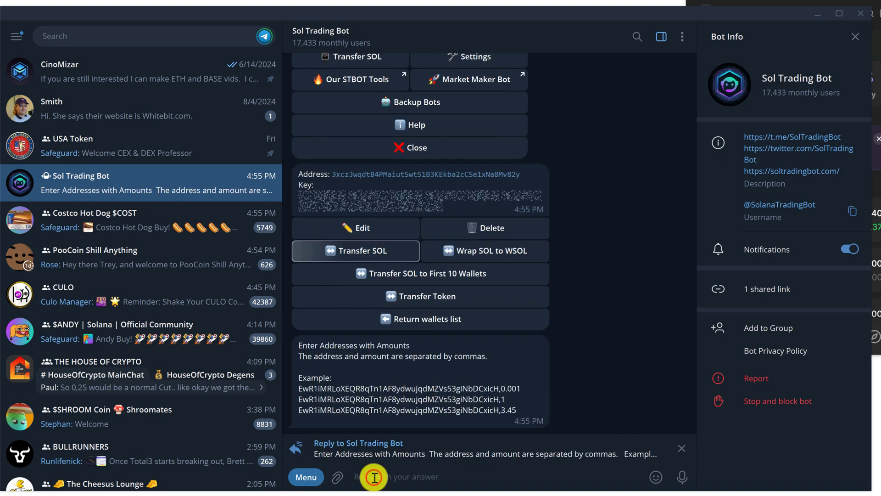
{"action": "type", "text": "B5ssnNNSKsBqBff3mMfZLeUasejBcxPaJDPmWYmsVctr"}
{"action": "type", "text": ","}
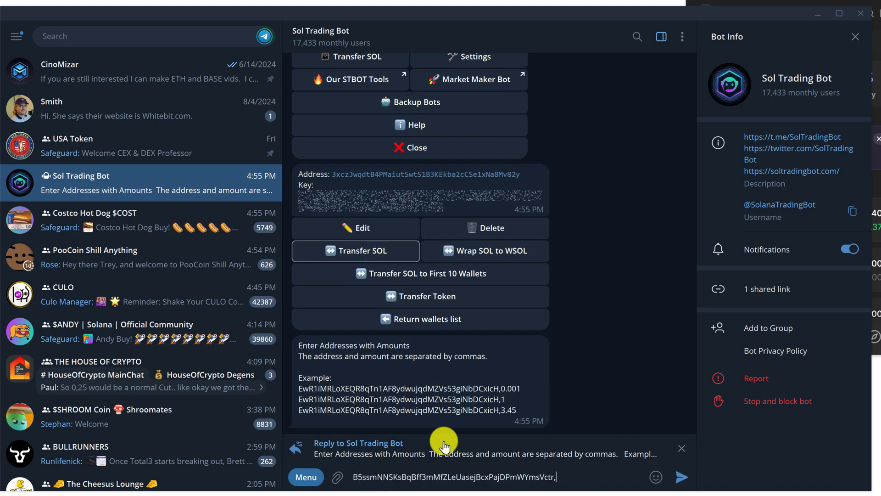
{"action": "type", "text": "0.1"}
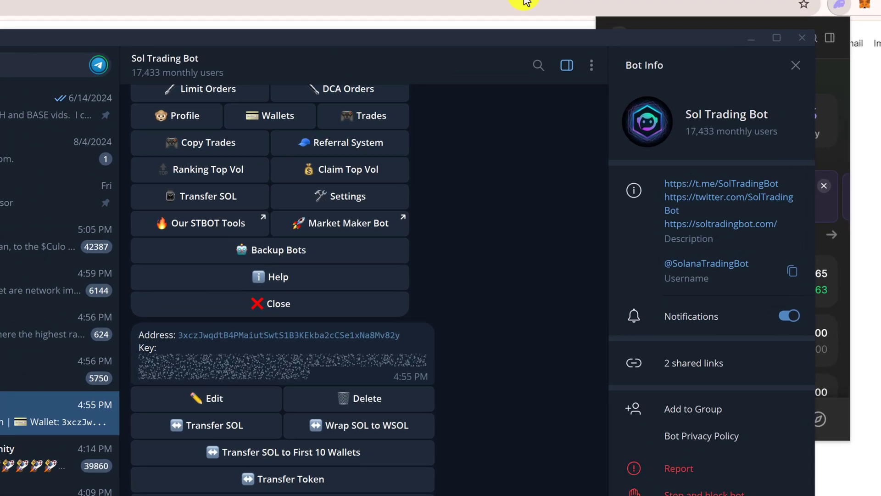
{"action": "left_click", "coordinate": [841, 4]}
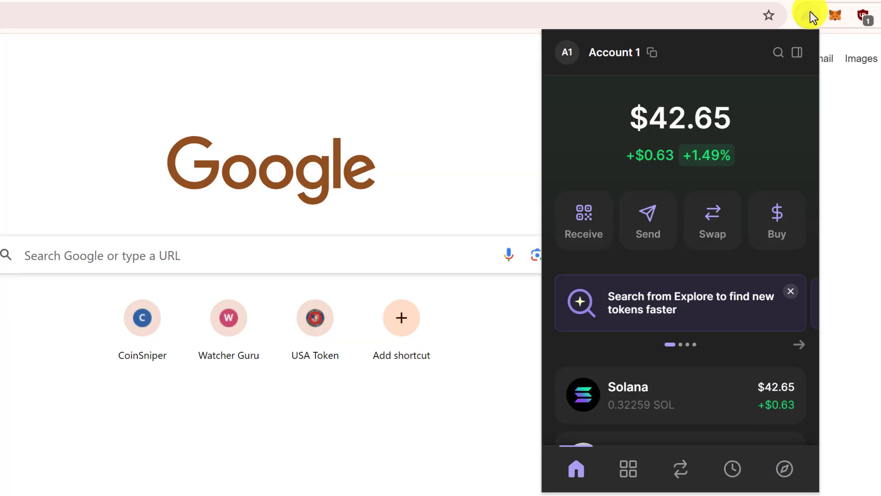
{"action": "scroll", "coordinate": [627, 285], "scroll_direction": "down", "scroll_amount": 2}
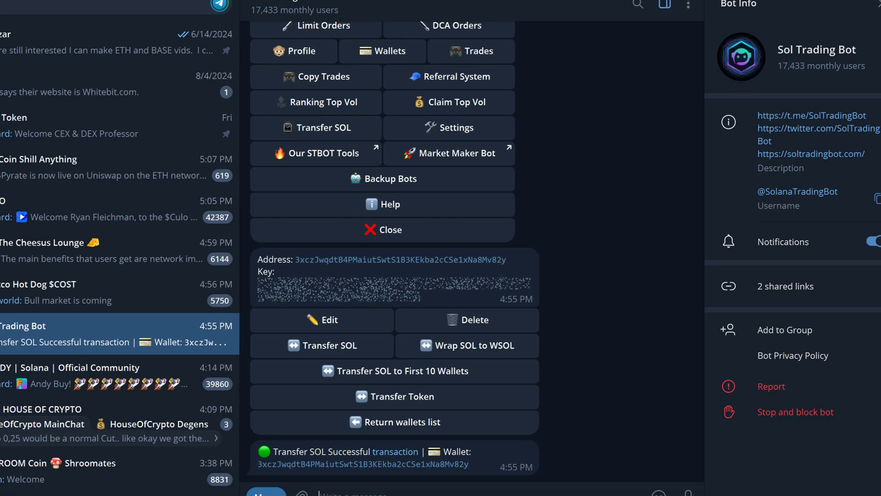
- Show the bot's wallet list with balances of 17.199 SOL and 0.244 SOL
{"action": "scroll", "coordinate": [413, 174], "scroll_direction": "up", "scroll_amount": 1}
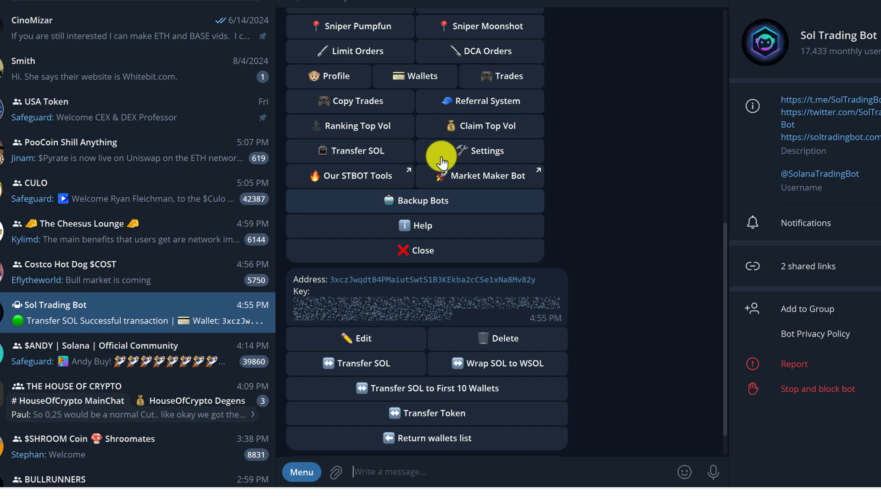
{"action": "left_click", "coordinate": [422, 75]}
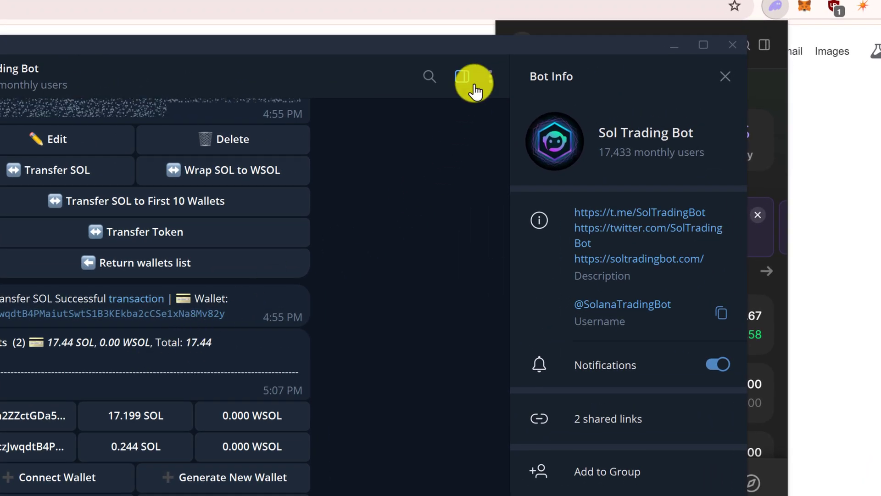
- Delete the chat history and send /start, bringing back the menu with 17.198929958 SOL
{"action": "left_click", "coordinate": [490, 88]}
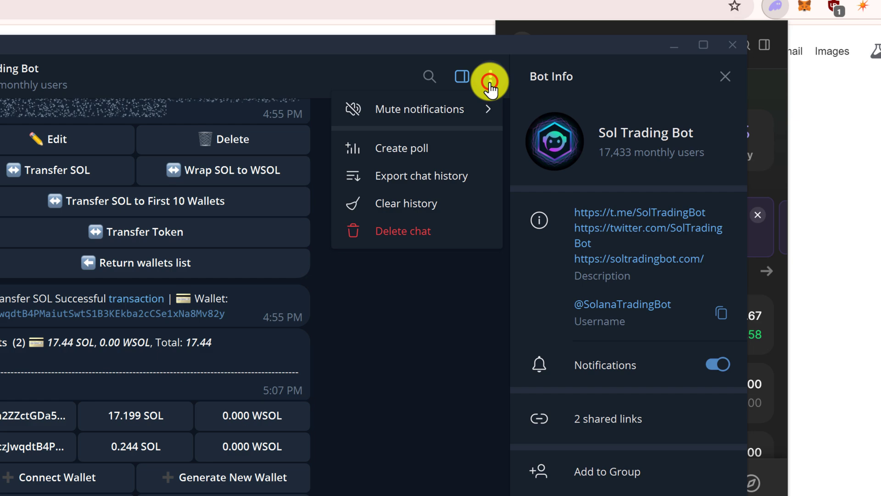
{"action": "left_click", "coordinate": [429, 205]}
{"action": "left_click", "coordinate": [248, 441]}
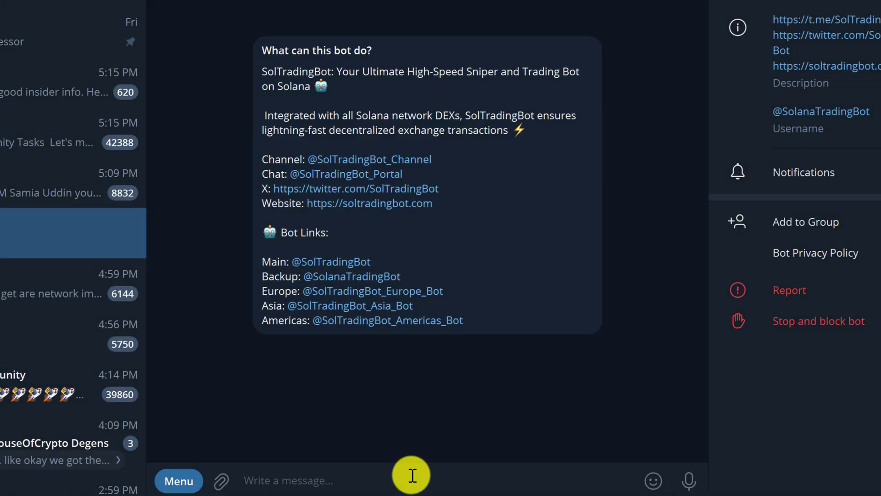
{"action": "type", "text": "/start"}
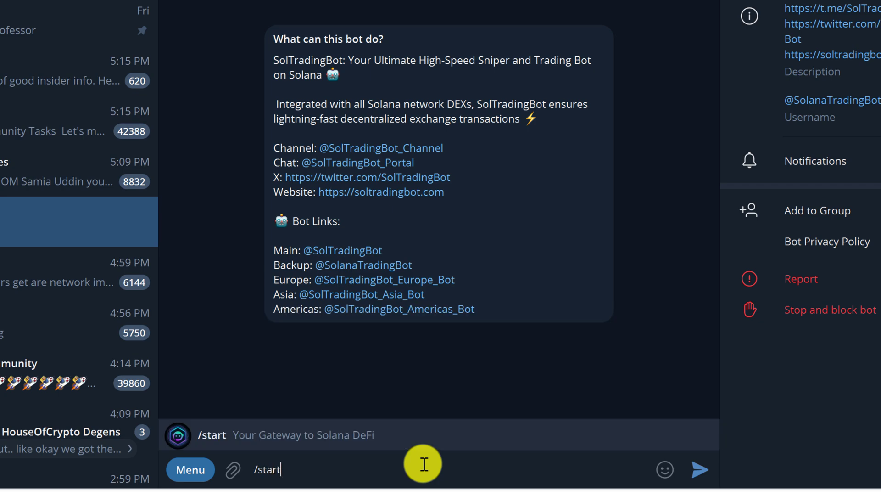
{"action": "key", "text": "Return"}
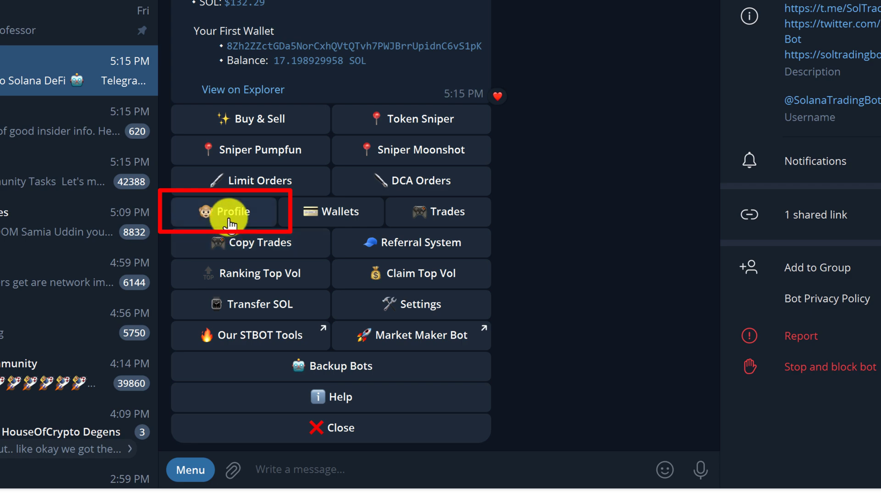
- Open the bot's Profile and switch to Wallet 2, showing 451.538M USAT
{"action": "left_click", "coordinate": [255, 220]}
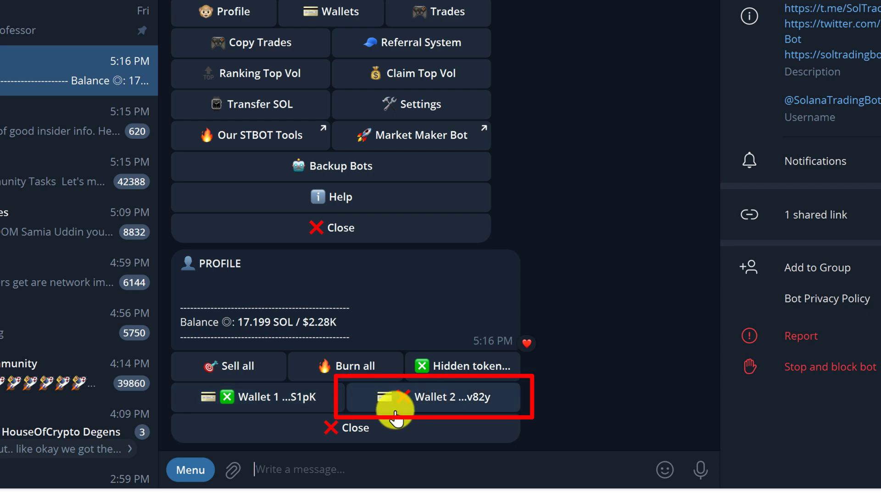
{"action": "left_click", "coordinate": [435, 402]}
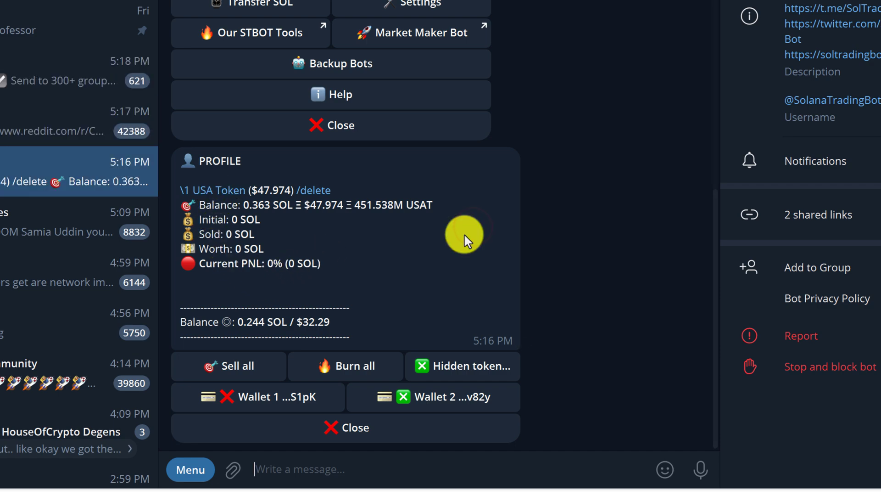
- Copy the USA Token contract address from the Sell all confirmation
{"action": "left_click", "coordinate": [252, 368]}
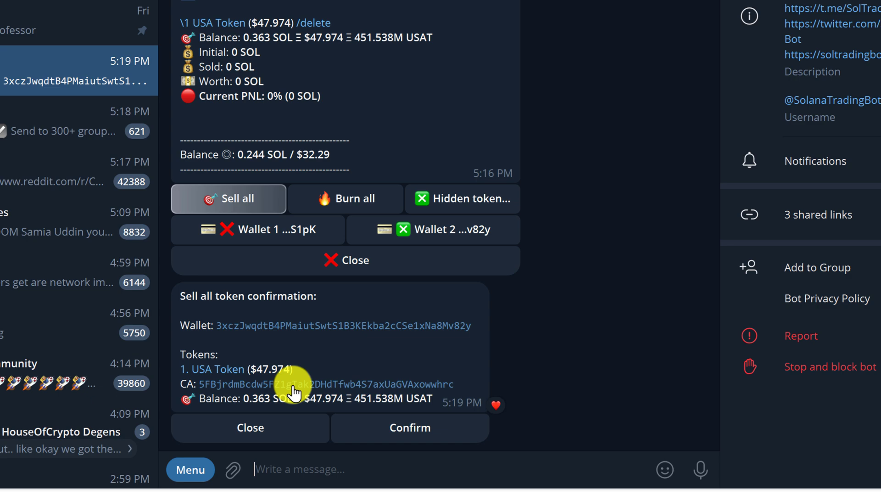
{"action": "left_click", "coordinate": [331, 384]}
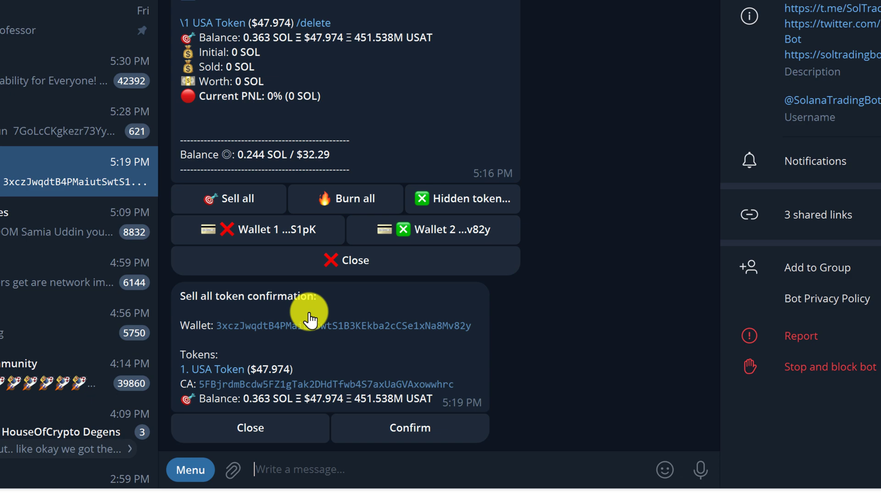
{"action": "scroll", "coordinate": [368, 305], "scroll_direction": "up", "scroll_amount": 5}
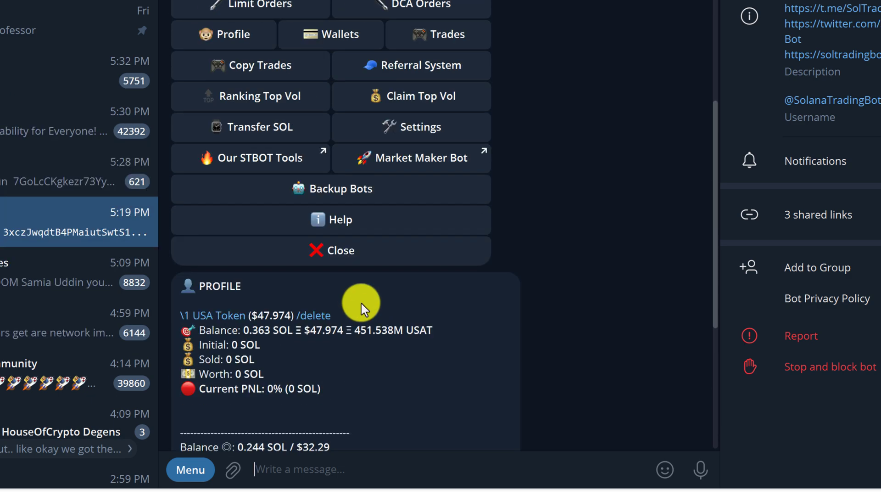
{"action": "scroll", "coordinate": [363, 308], "scroll_direction": "up", "scroll_amount": 2}
- Start a token transfer from Wallet 2 by sending the bot the USA Token contract address
{"action": "left_click", "coordinate": [338, 134]}
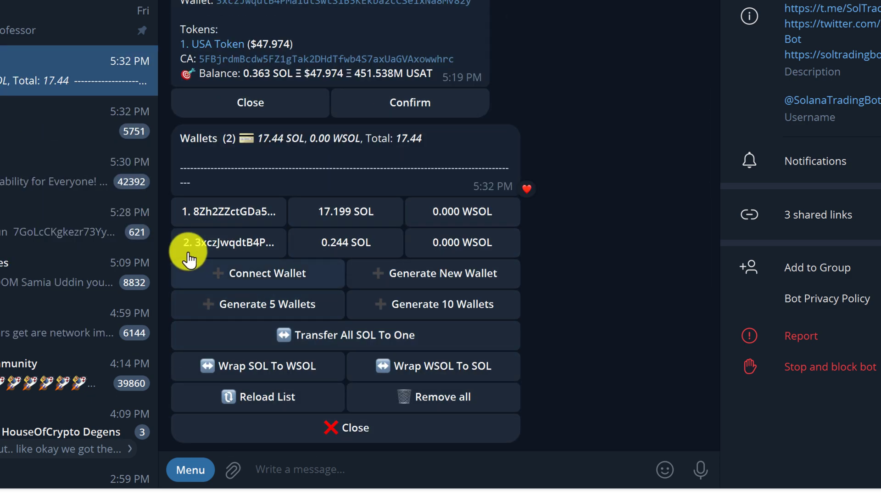
{"action": "left_click", "coordinate": [225, 250]}
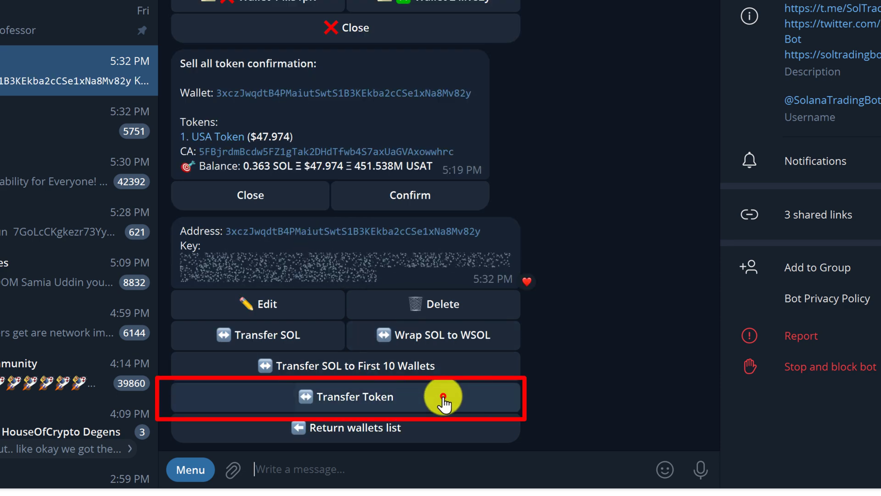
{"action": "left_click", "coordinate": [444, 404]}
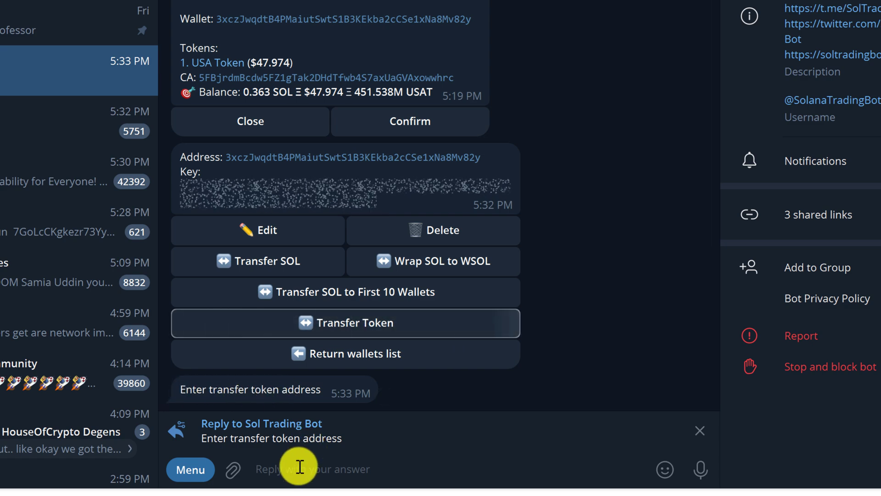
{"action": "left_click", "coordinate": [295, 467]}
{"action": "key", "text": "ctrl+v"}
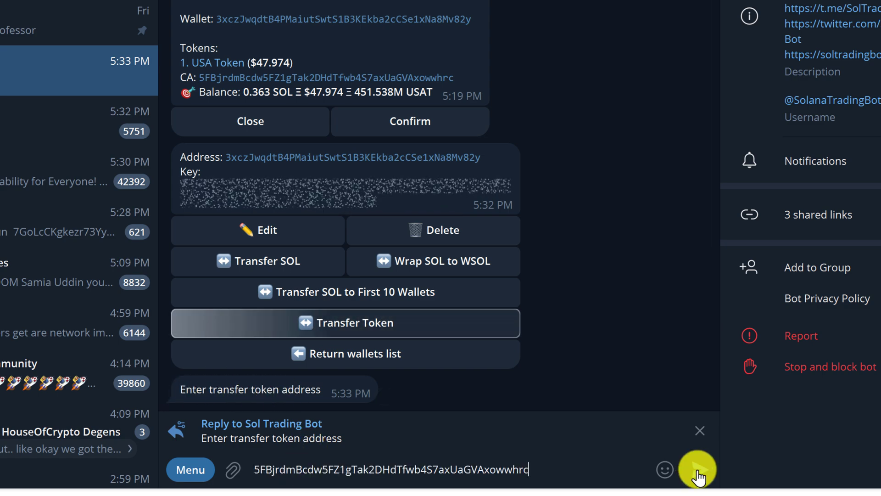
{"action": "left_click", "coordinate": [700, 469]}
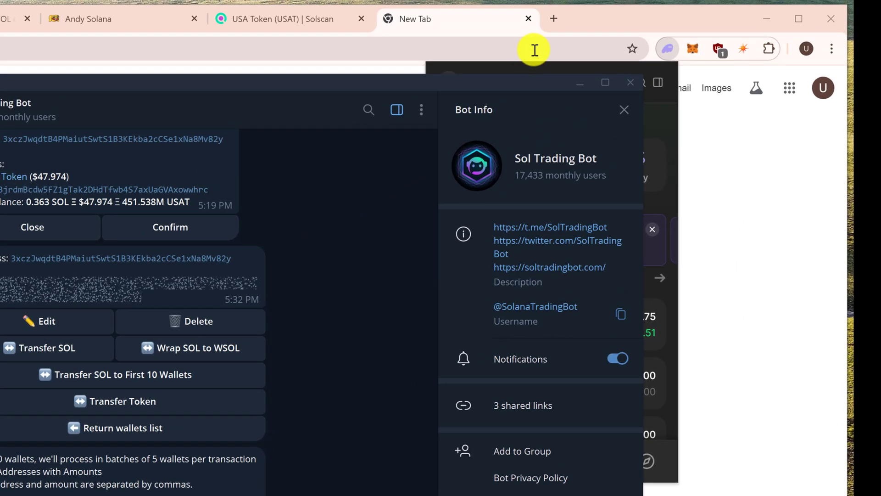
- Copy the Phantom wallet's Solana address from the Chrome extension
{"action": "left_click", "coordinate": [675, 39]}
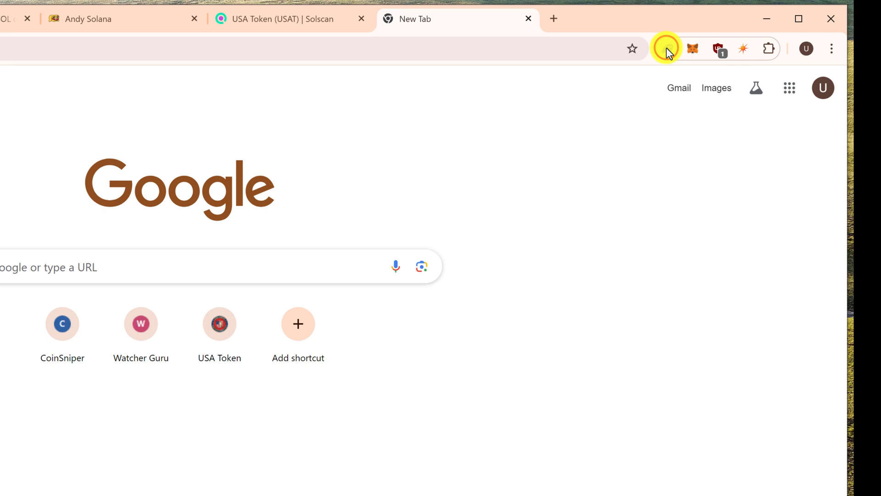
{"action": "left_click", "coordinate": [667, 47]}
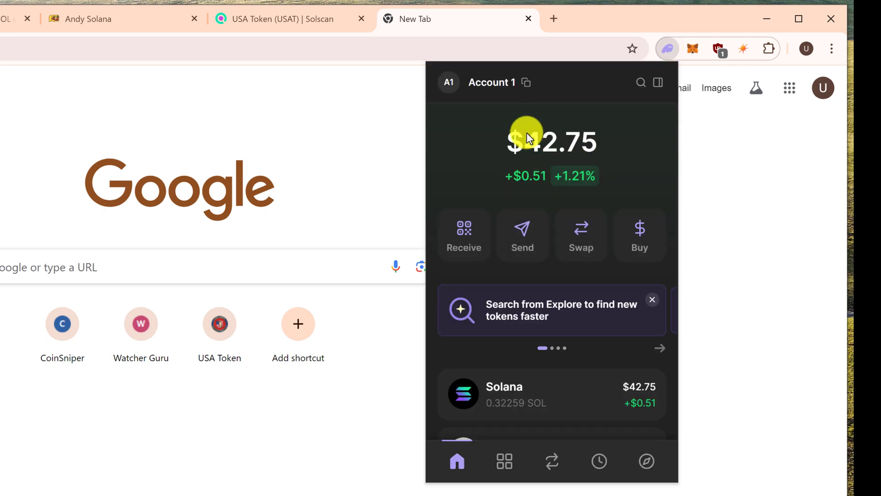
{"action": "mouse_move", "coordinate": [526, 82]}
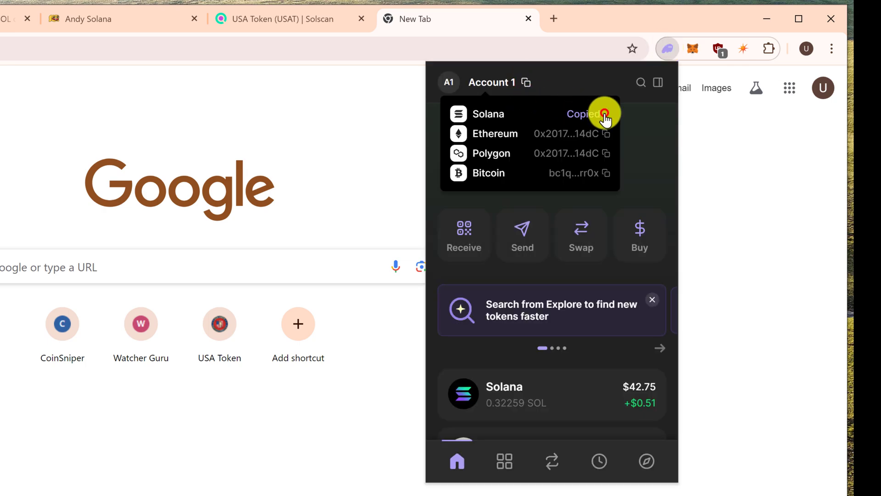
- Reply to the bot with the Phantom address followed by ',200000000' as the USAT amount
{"action": "key", "text": "alt+Tab"}
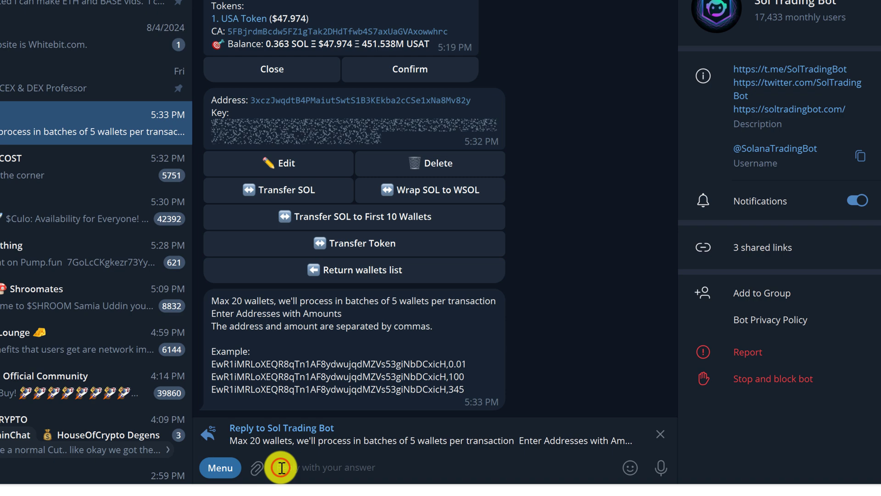
{"action": "left_click", "coordinate": [280, 468]}
{"action": "key", "text": "ctrl+v"}
{"action": "type", "text": ","}
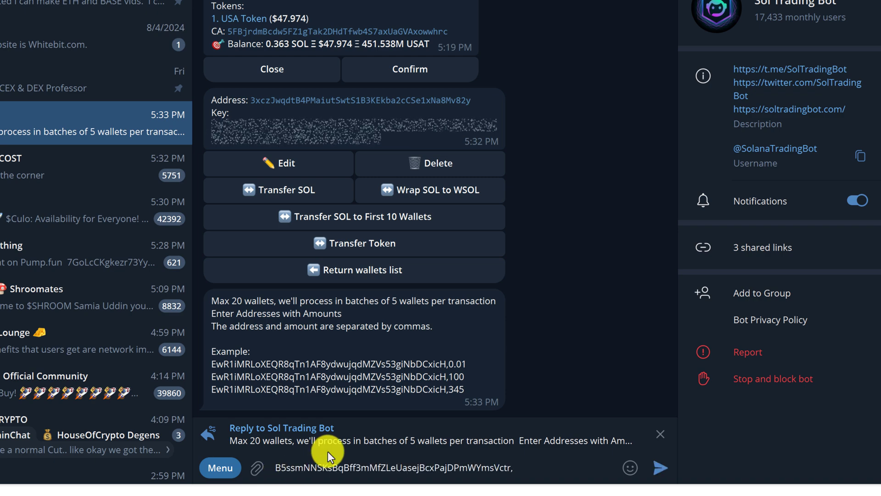
{"action": "type", "text": "200000000"}
{"action": "key", "text": "Left"}
{"action": "key", "text": "Left"}
{"action": "key", "text": "Left"}
{"action": "key", "text": "shift+Left"}
{"action": "key", "text": "shift+Left"}
{"action": "key", "text": "shift+Left"}
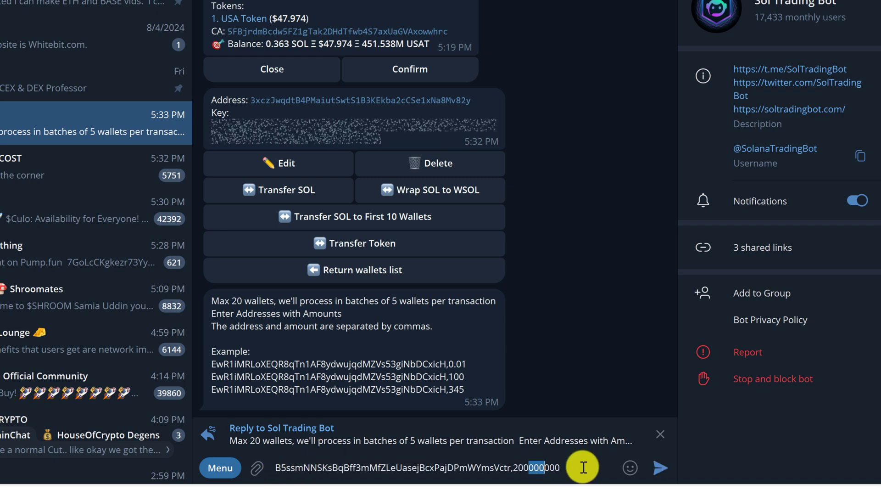
{"action": "key", "text": "End"}
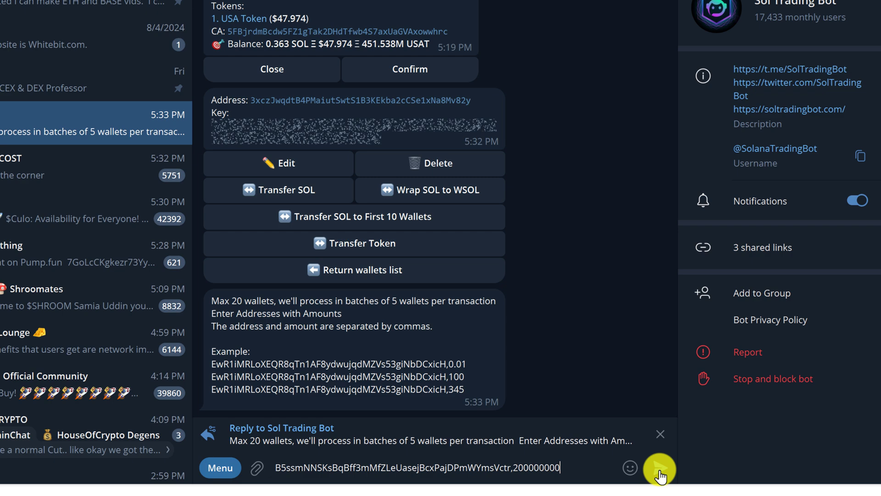
{"action": "left_click", "coordinate": [660, 470]}
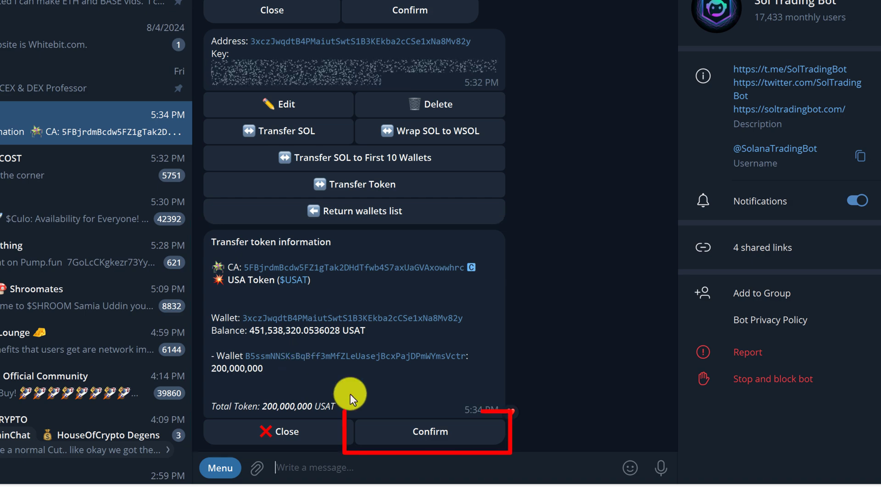
- Confirm the 200,000,000 USAT transfer and view Wallet 2's profile showing 251.538M USAT left
{"action": "left_click", "coordinate": [429, 438]}
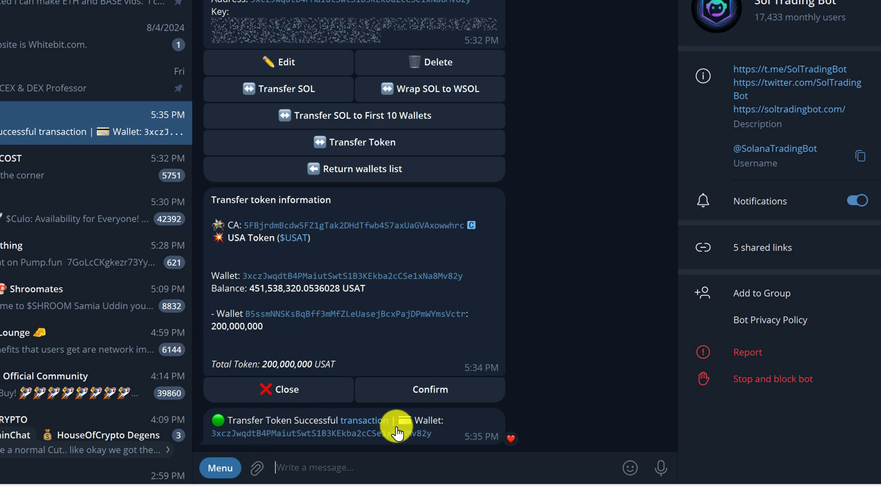
{"action": "scroll", "coordinate": [517, 337], "scroll_direction": "up", "scroll_amount": 10}
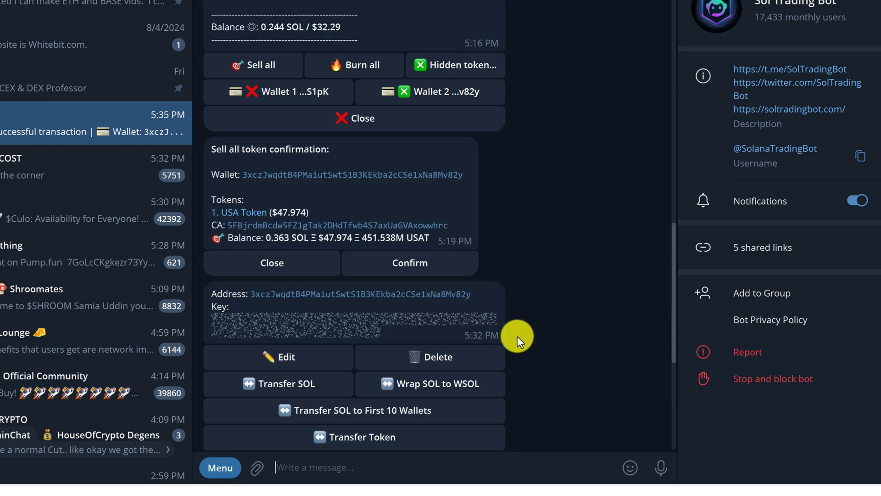
{"action": "scroll", "coordinate": [445, 315], "scroll_direction": "up", "scroll_amount": 12}
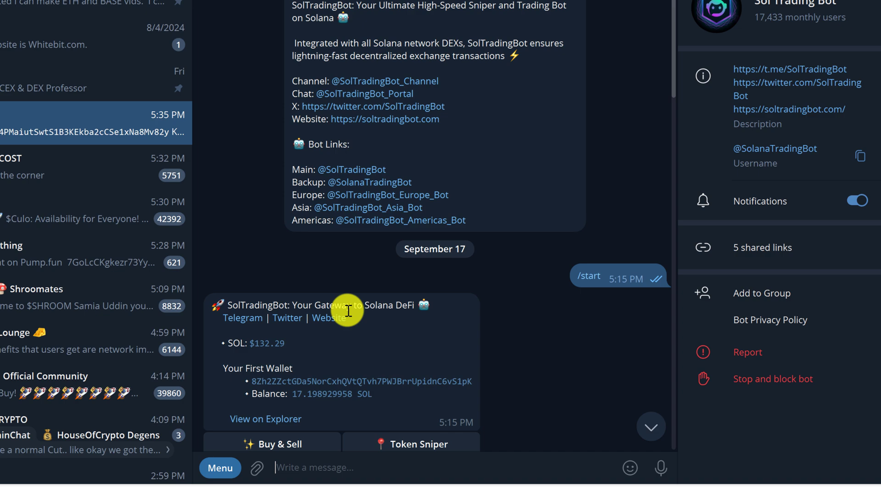
{"action": "scroll", "coordinate": [347, 312], "scroll_direction": "up", "scroll_amount": 4}
{"action": "scroll", "coordinate": [348, 315], "scroll_direction": "down", "scroll_amount": 2}
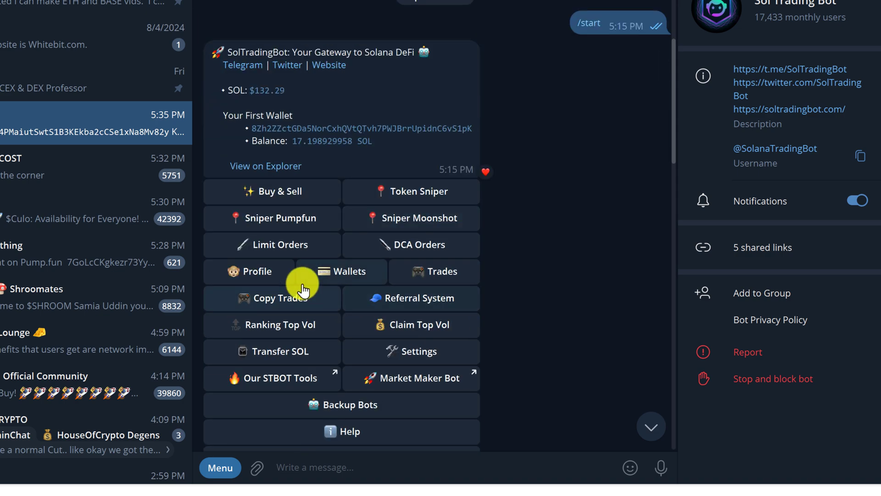
{"action": "left_click", "coordinate": [259, 271]}
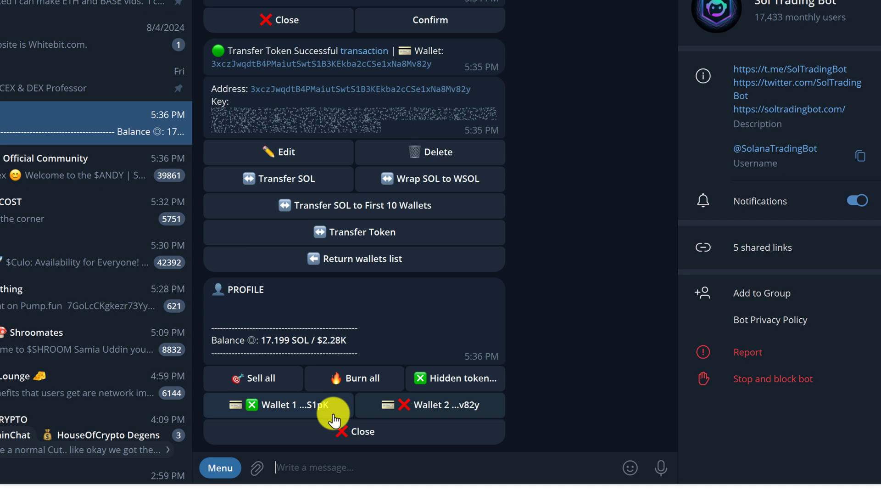
{"action": "left_click", "coordinate": [401, 406]}
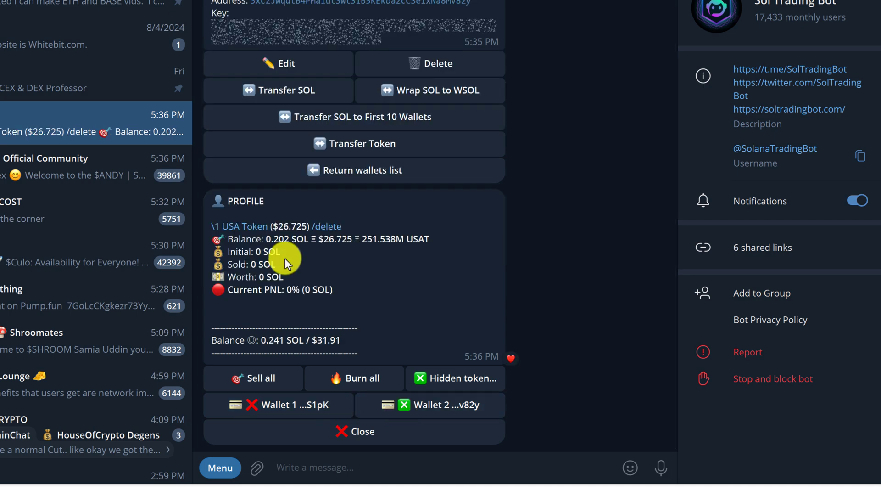